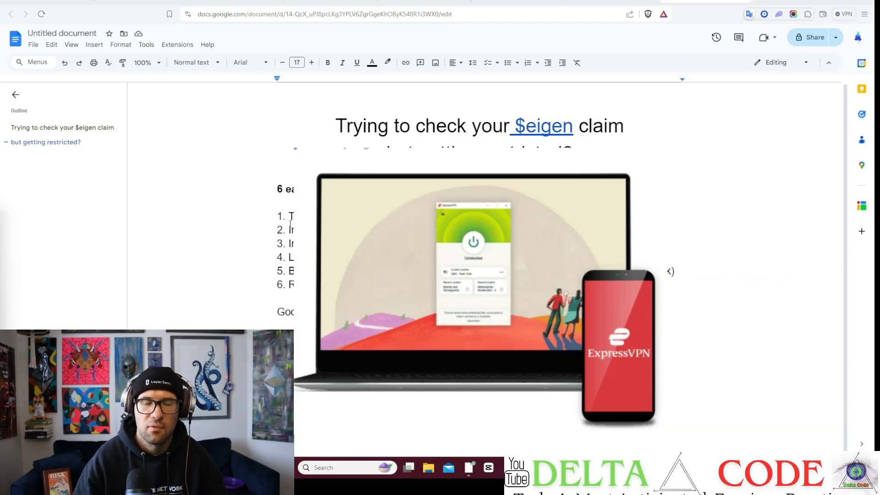
Highlight 'Incognito Browser' in the guide's step 2, then visit brave://extensions.
left_click_drag(289, 229, 375, 231)
left_click(377, 231)
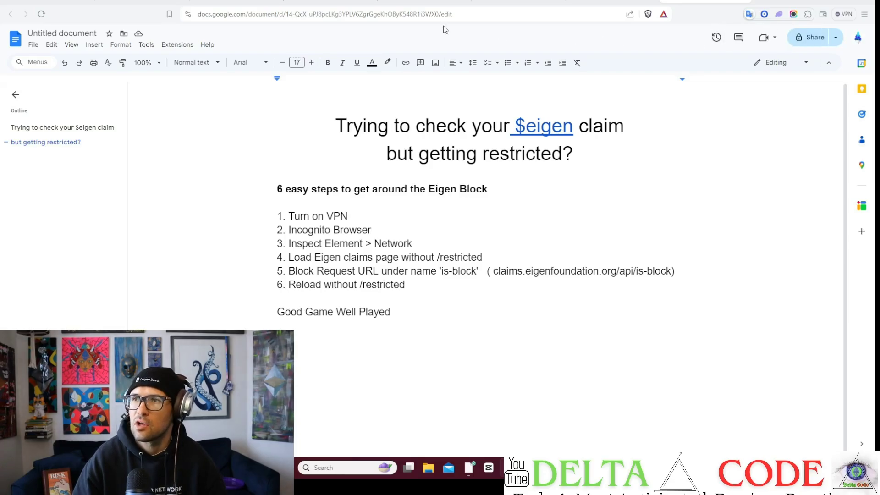
left_click(425, 5)
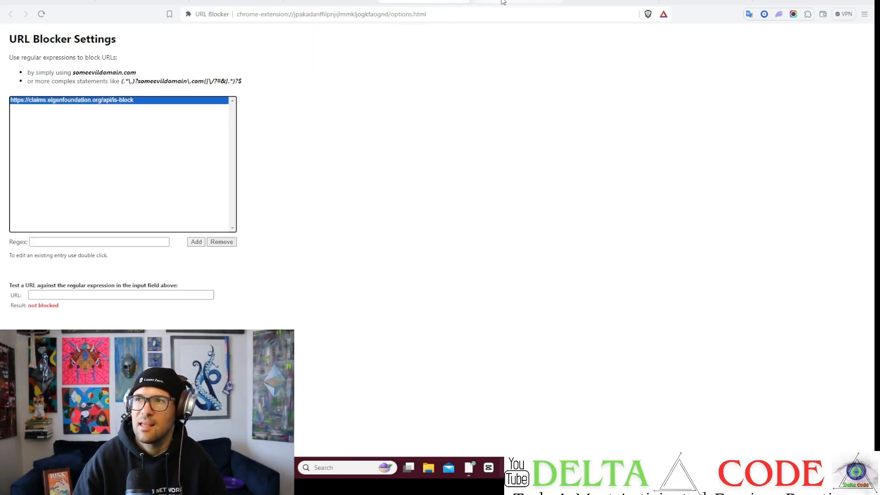
left_click(473, 4)
scroll(473, 172, "down", 1)
scroll(474, 303, "down", 1)
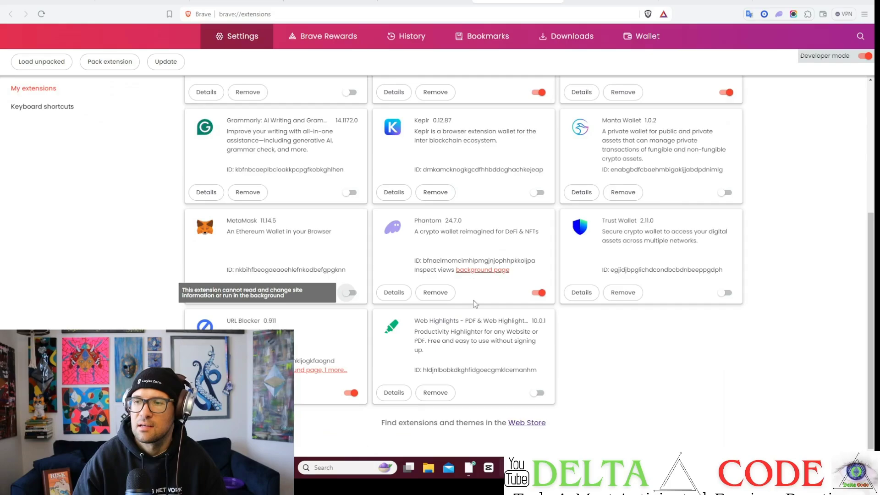
Browse the Chrome Web Store extensions, then return to the URL Blocker is-block rule.
left_click(527, 423)
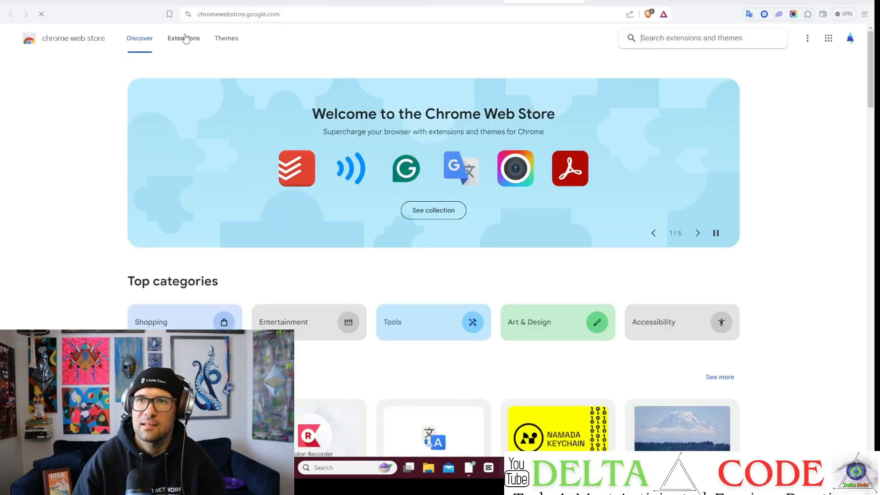
left_click(184, 39)
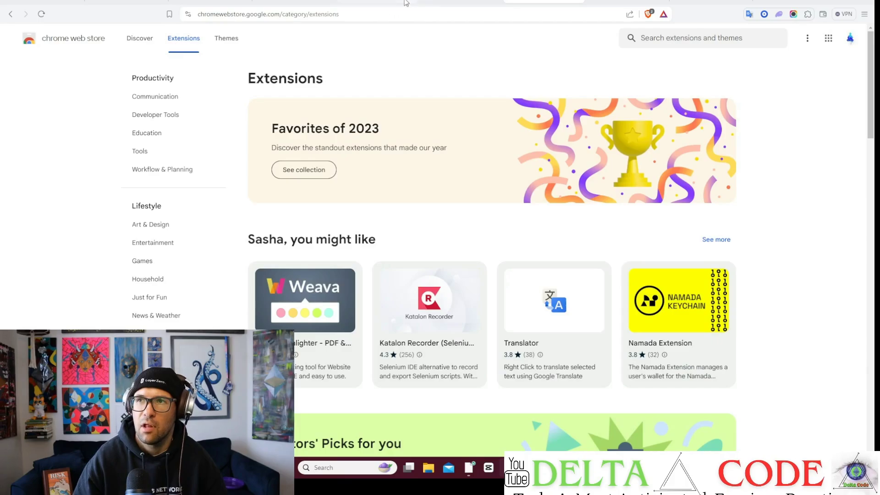
left_click(404, 2)
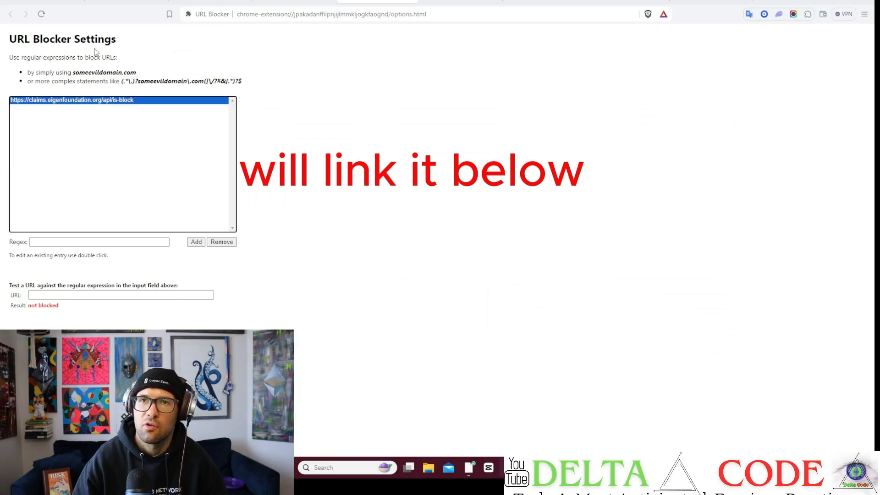
left_click(50, 241)
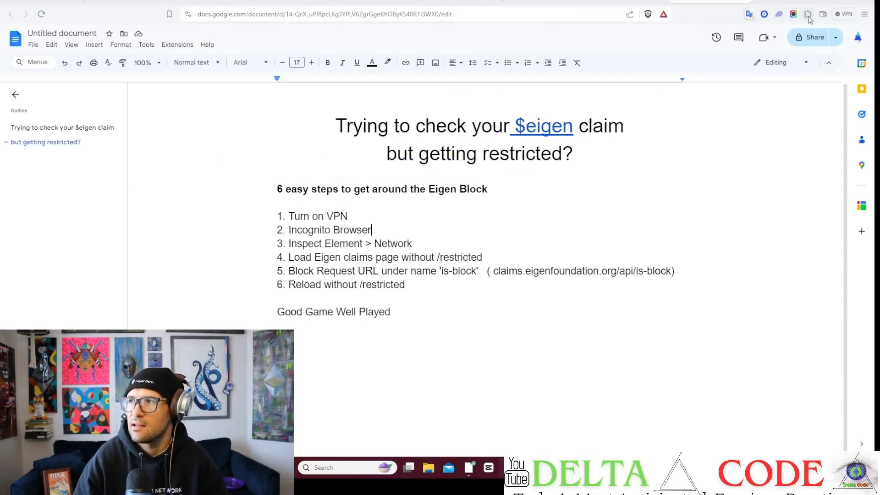
left_click(808, 15)
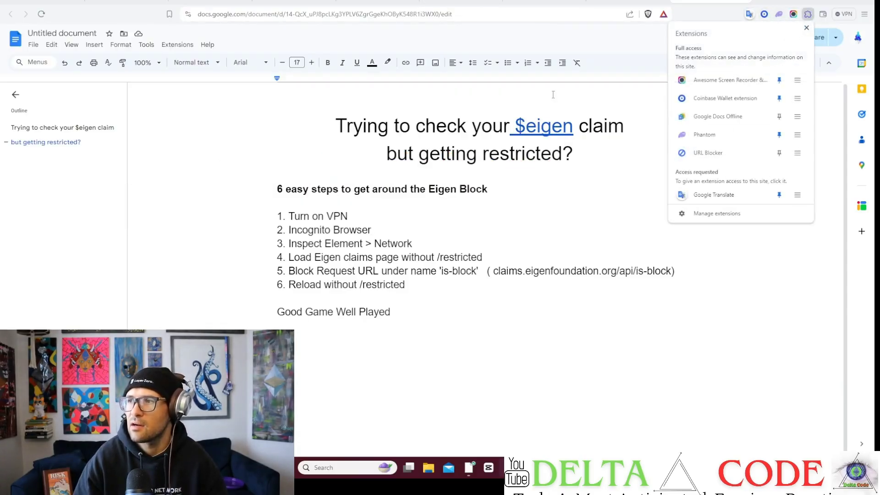
left_click(366, 4)
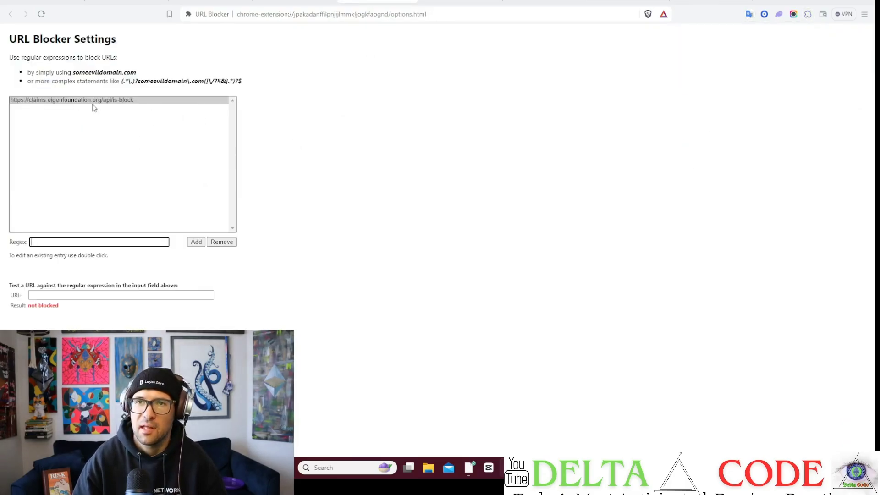
On the claims Restricted page tab, check the Brave menu and open DevTools via Inspect.
left_click(287, 5)
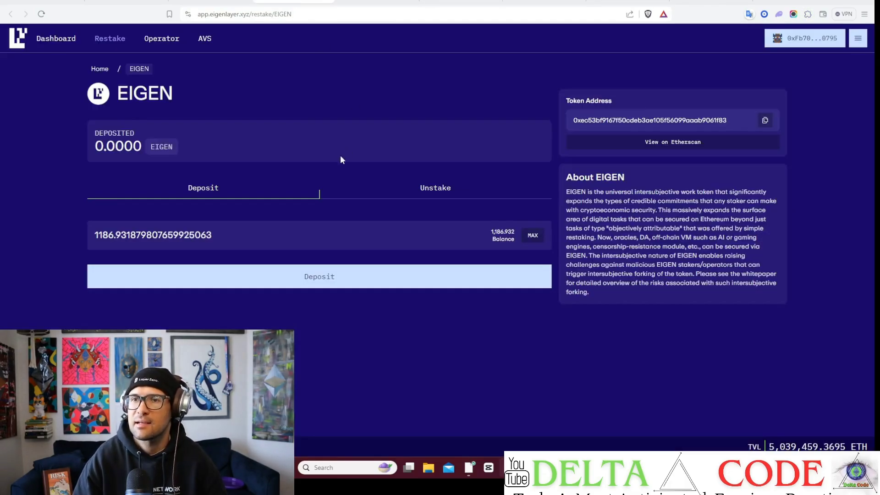
left_click(217, 3)
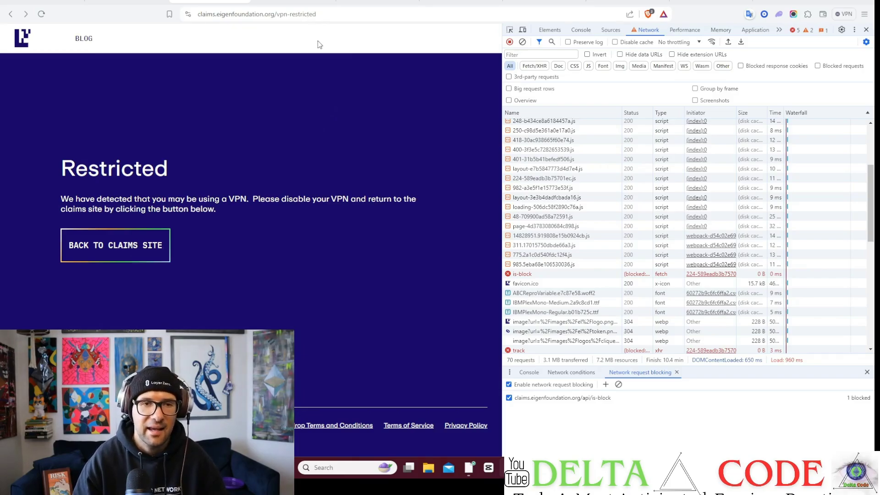
left_click(864, 14)
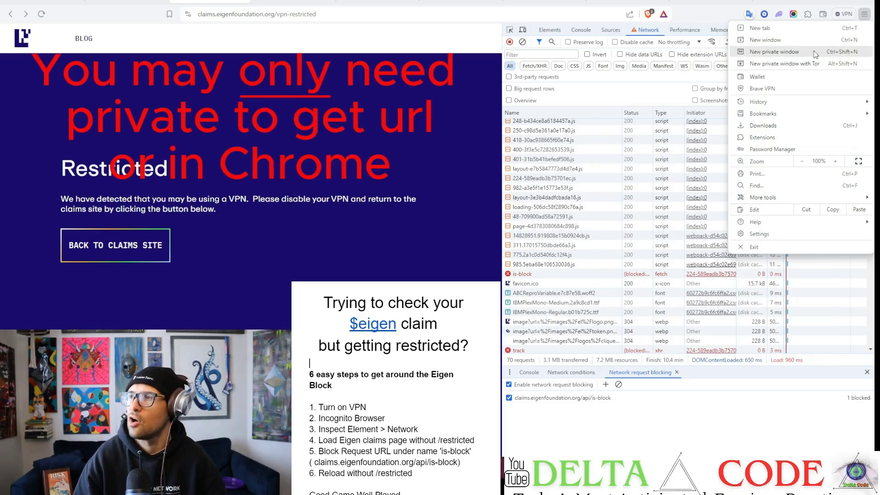
left_click(434, 102)
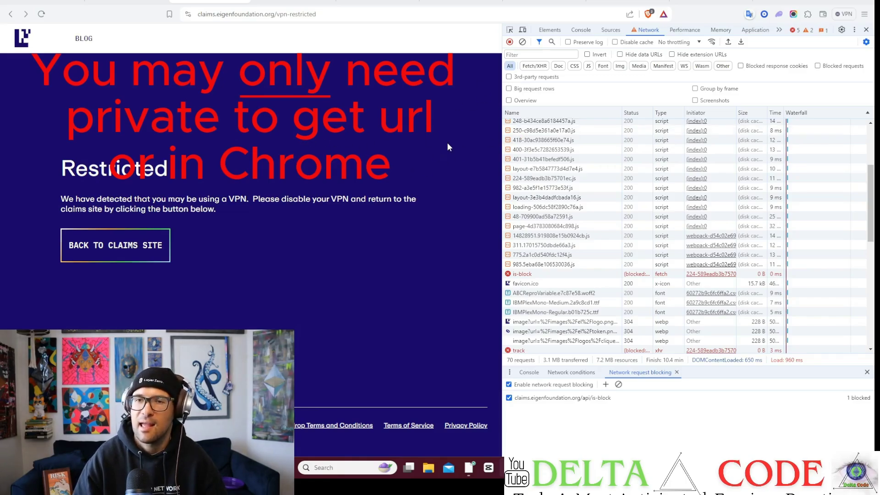
right_click(377, 149)
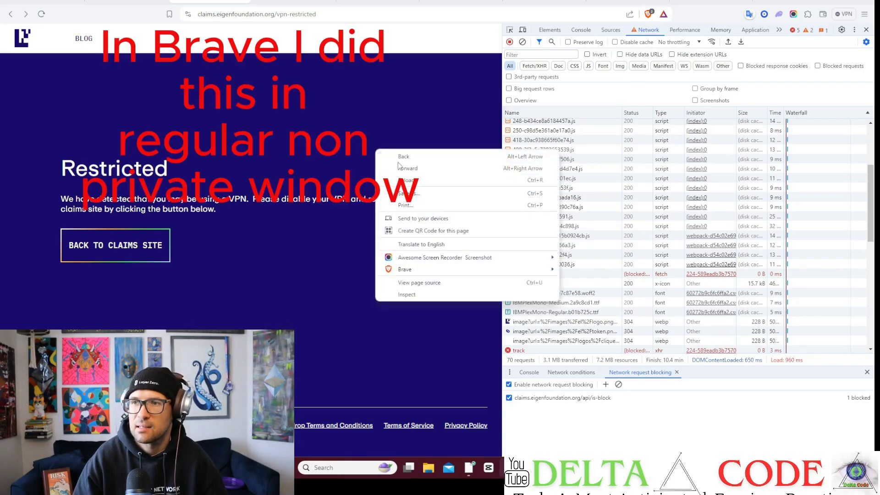
left_click(416, 296)
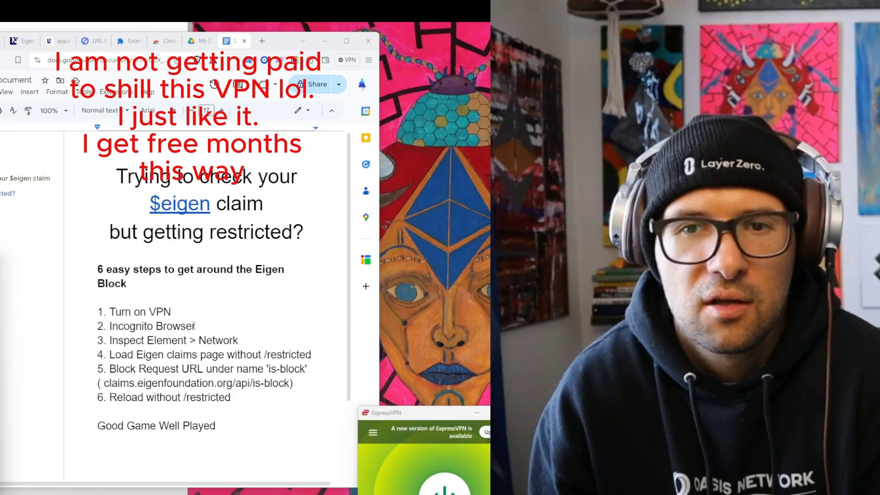
Show the Headers of the blocked is-block request in the claims tab's Network panel.
left_click(369, 60)
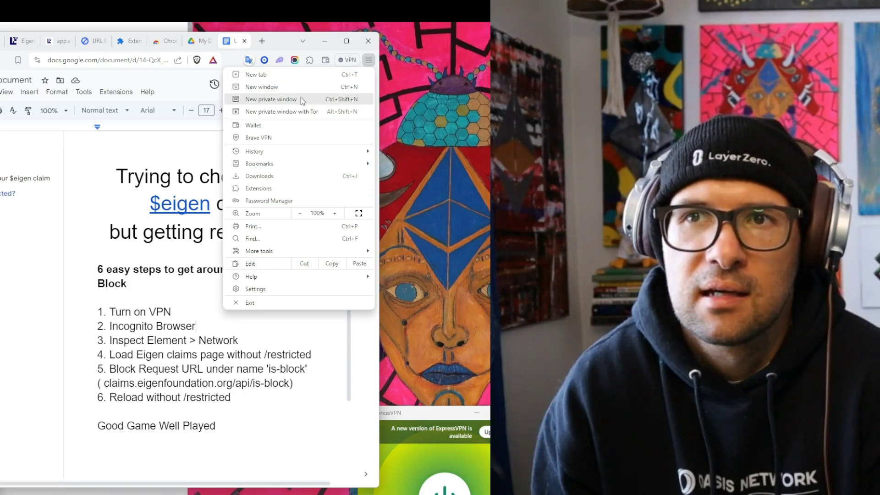
left_click(222, 340)
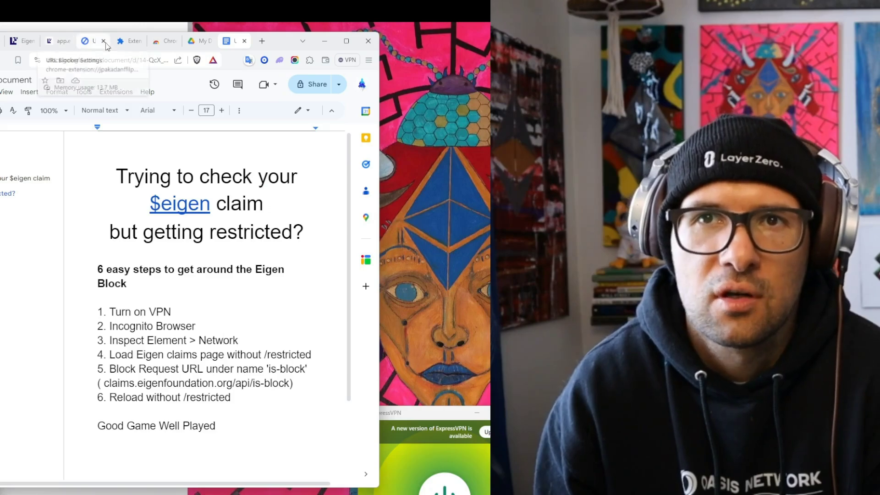
left_click(61, 41)
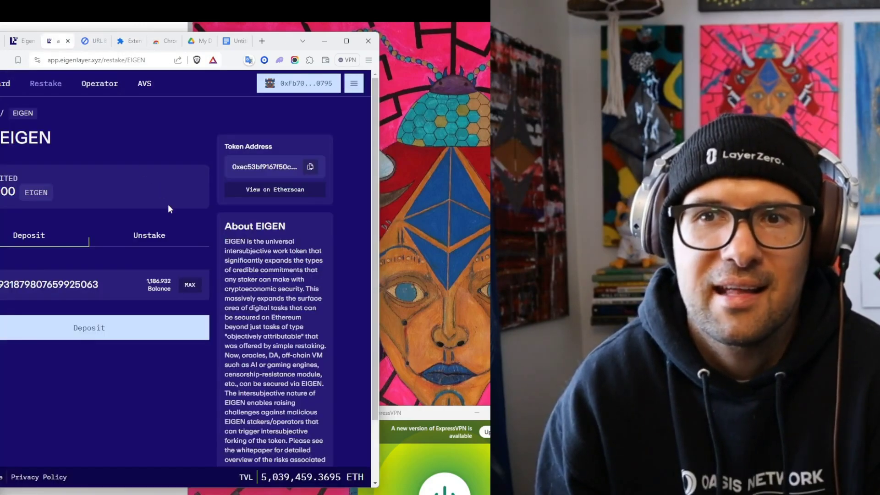
left_click(24, 40)
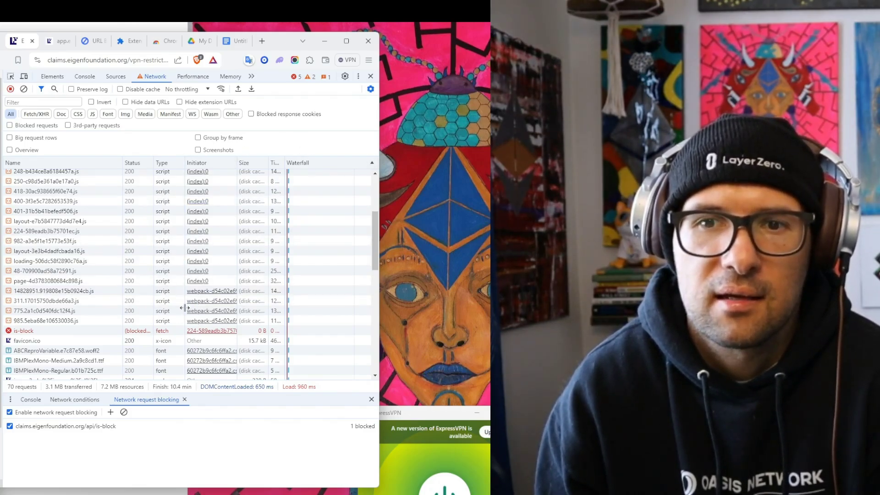
left_click(42, 332)
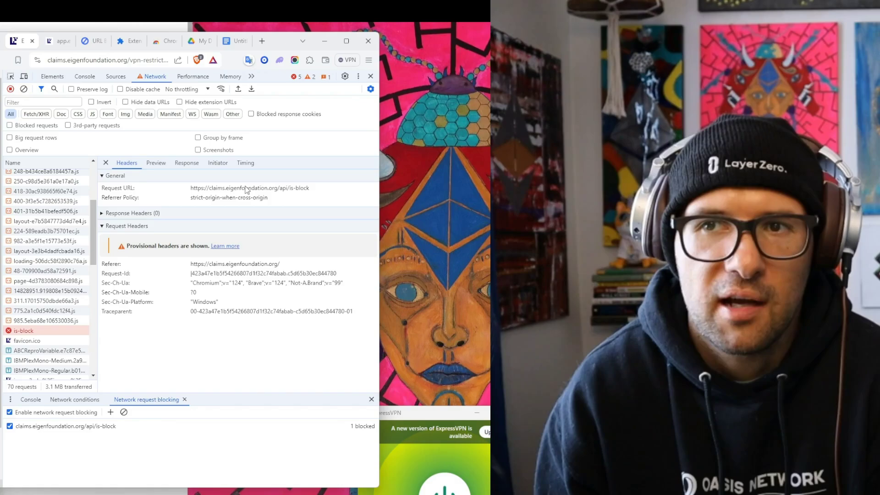
left_click(90, 43)
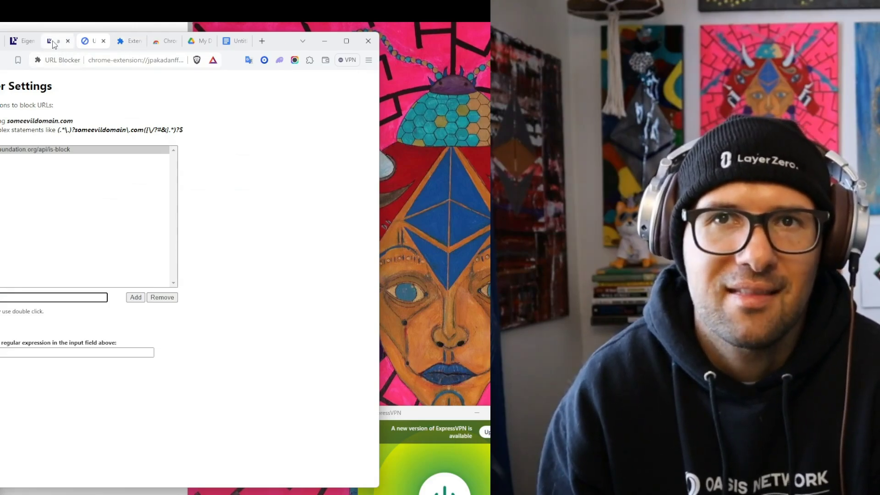
left_click(22, 43)
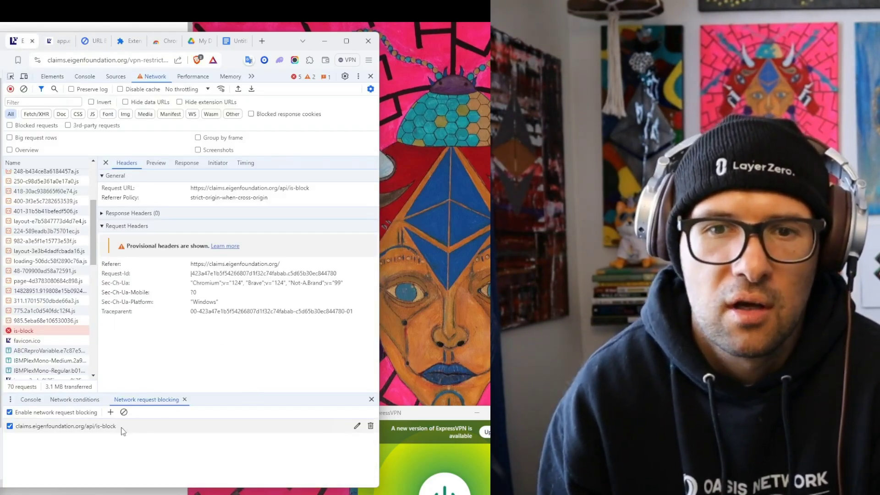